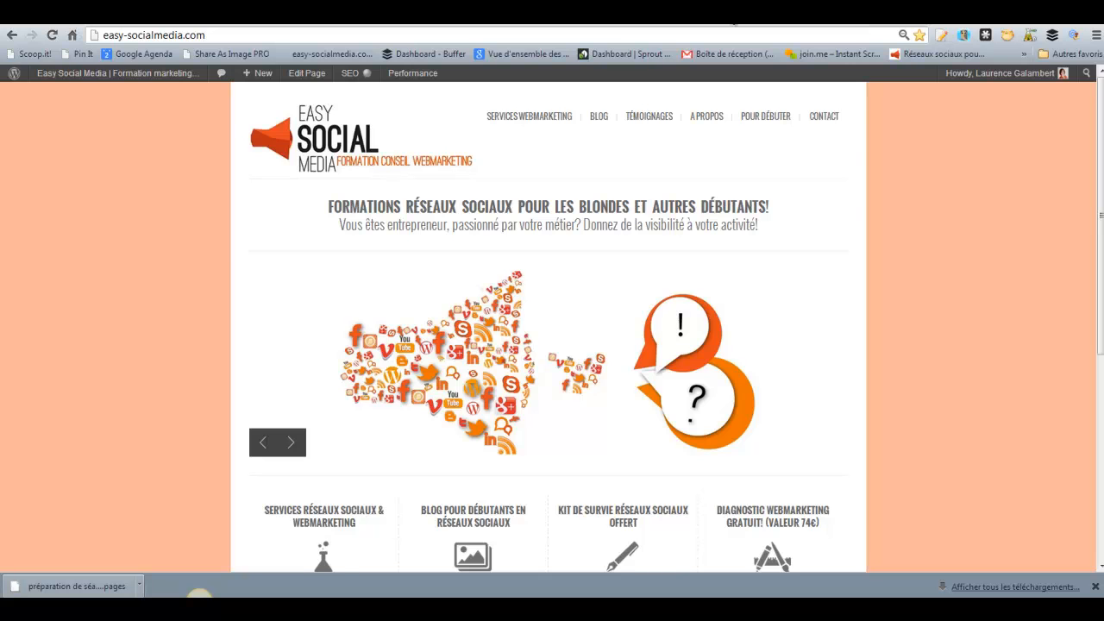
# - Switch to the Google Analytics for WordPress page in the WordPress.org plugin directory and look over its description
pyautogui.click(732, 12)
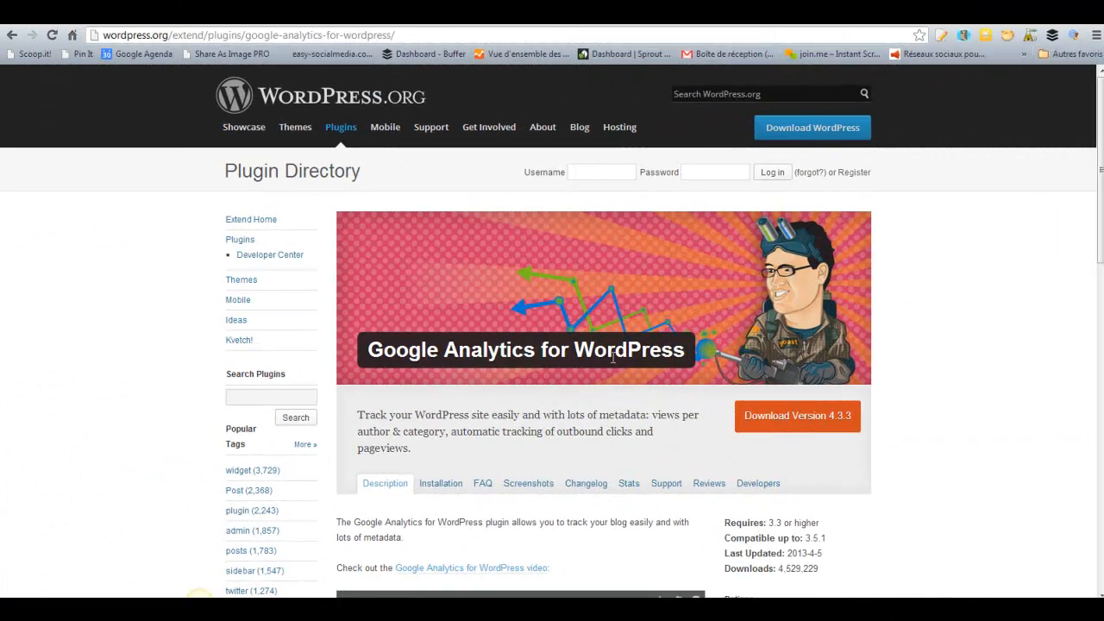
pyautogui.scroll(-2, 666, 448)
pyautogui.scroll(2, 666, 449)
pyautogui.scroll(-1, 917, 319)
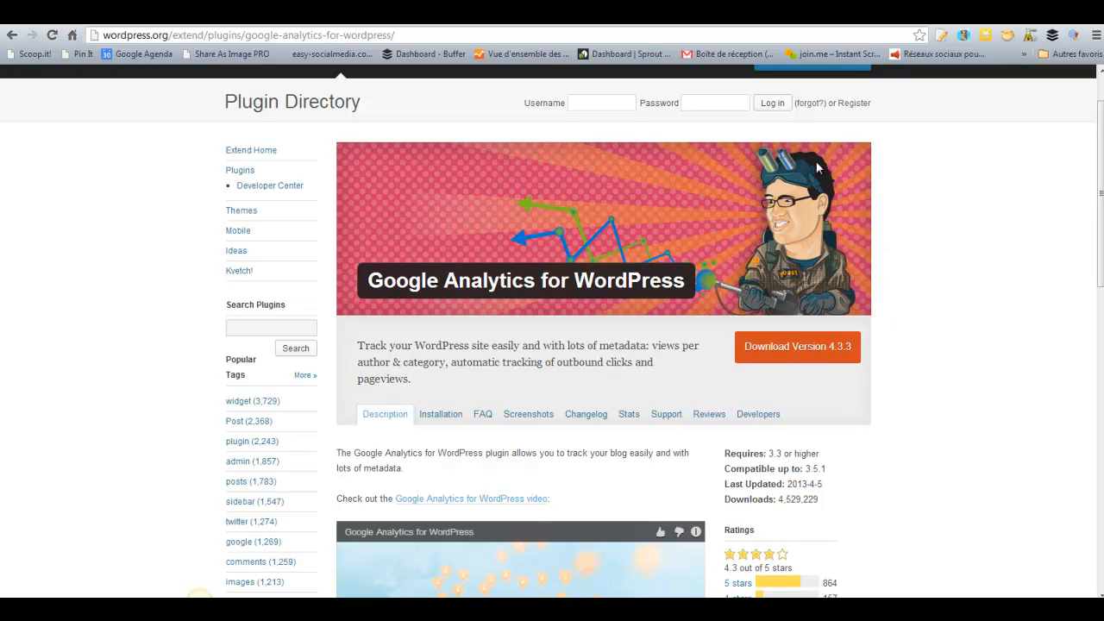
# - Switch to the test site's WordPress admin and open the page for adding new plugins
pyautogui.click(677, 26)
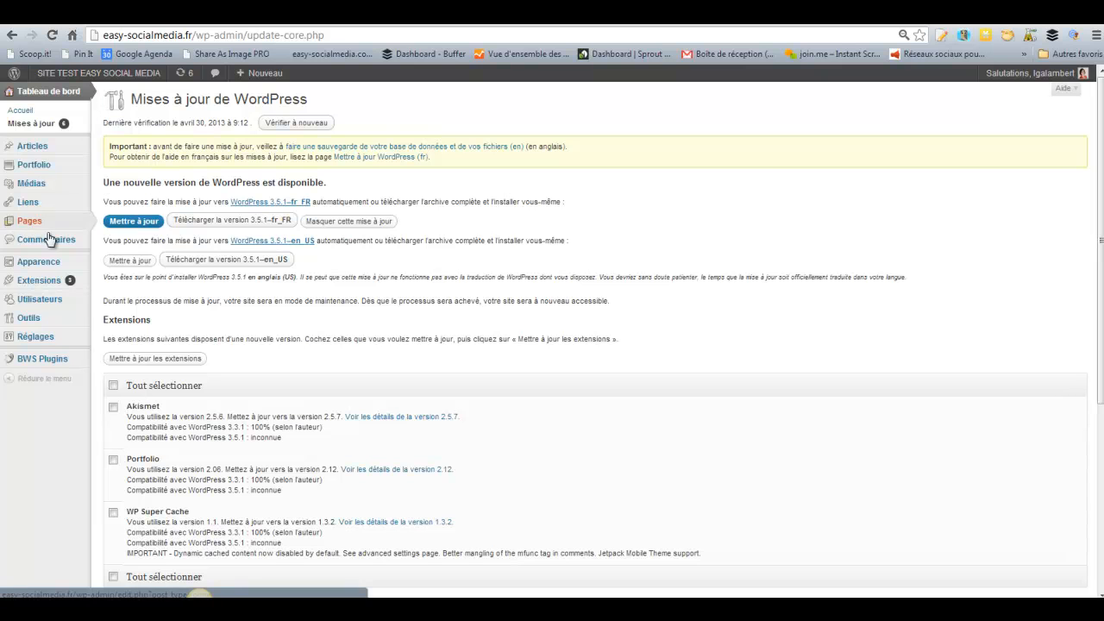
pyautogui.moveTo(43, 281)
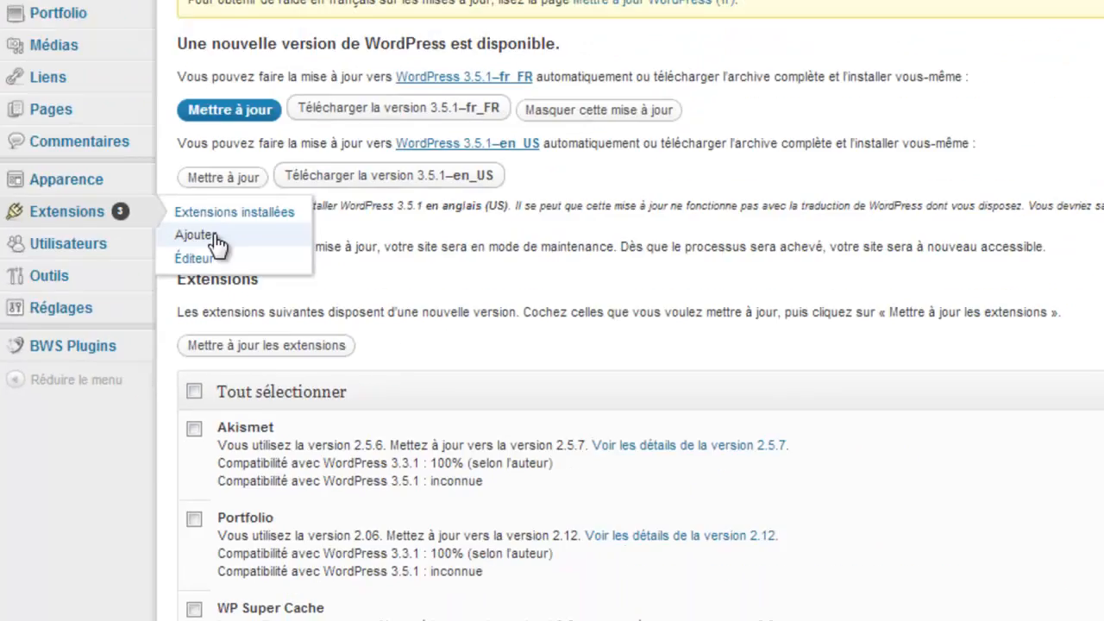
pyautogui.click(297, 163)
pyautogui.click(217, 227)
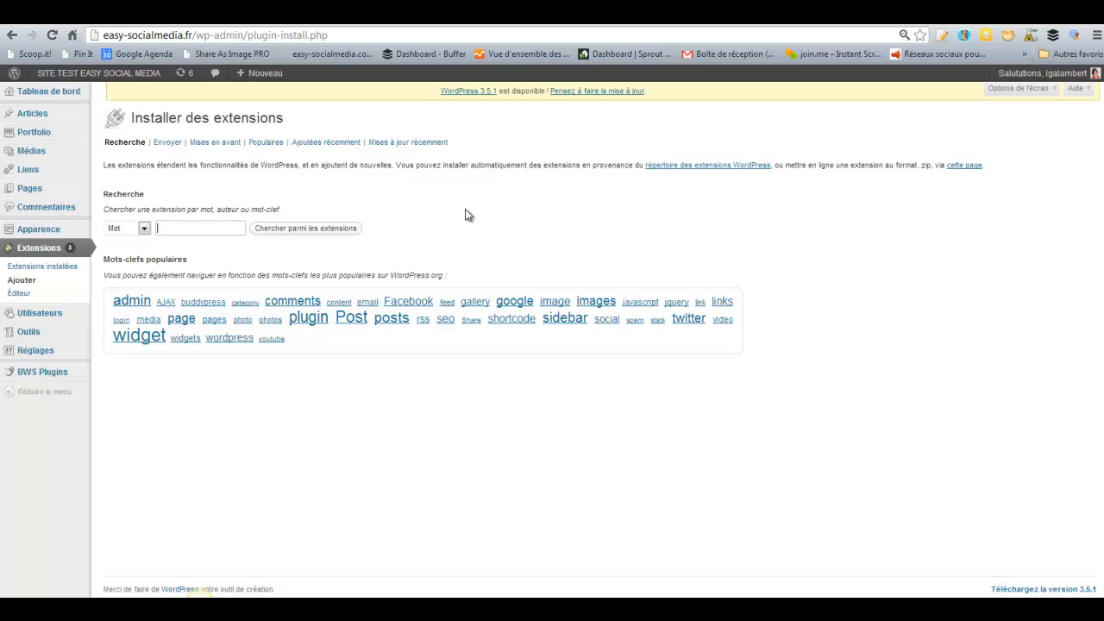
# - Search the installable plugins for "google analytics for wordpress"
pyautogui.write('google an')
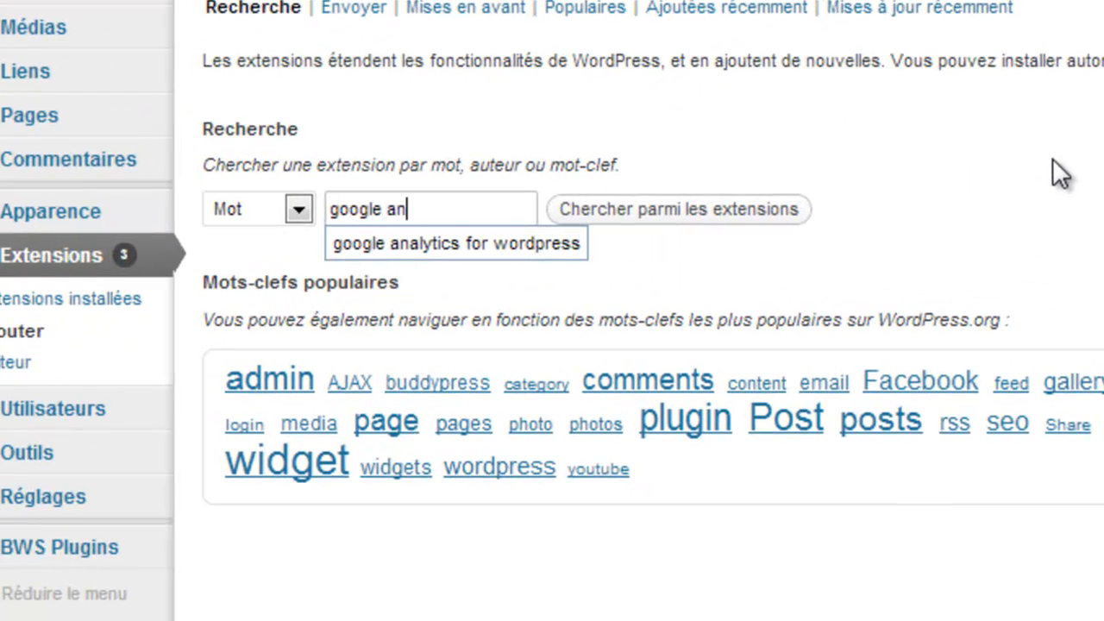
pyautogui.click(416, 245)
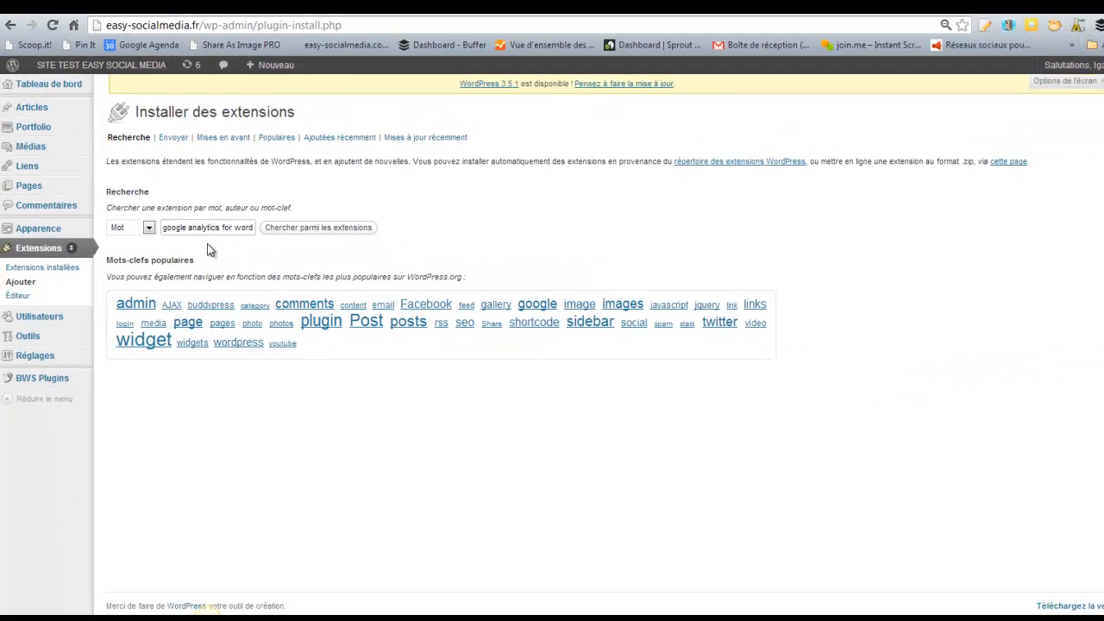
pyautogui.moveTo(456, 211); pyautogui.dragTo(570, 212)
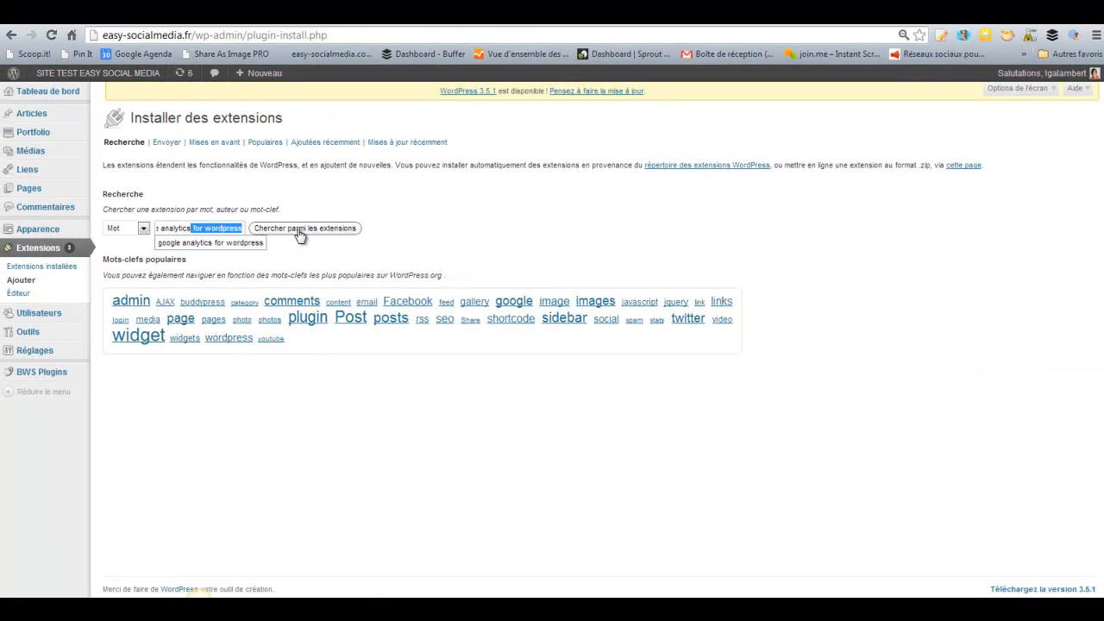
pyautogui.click(301, 230)
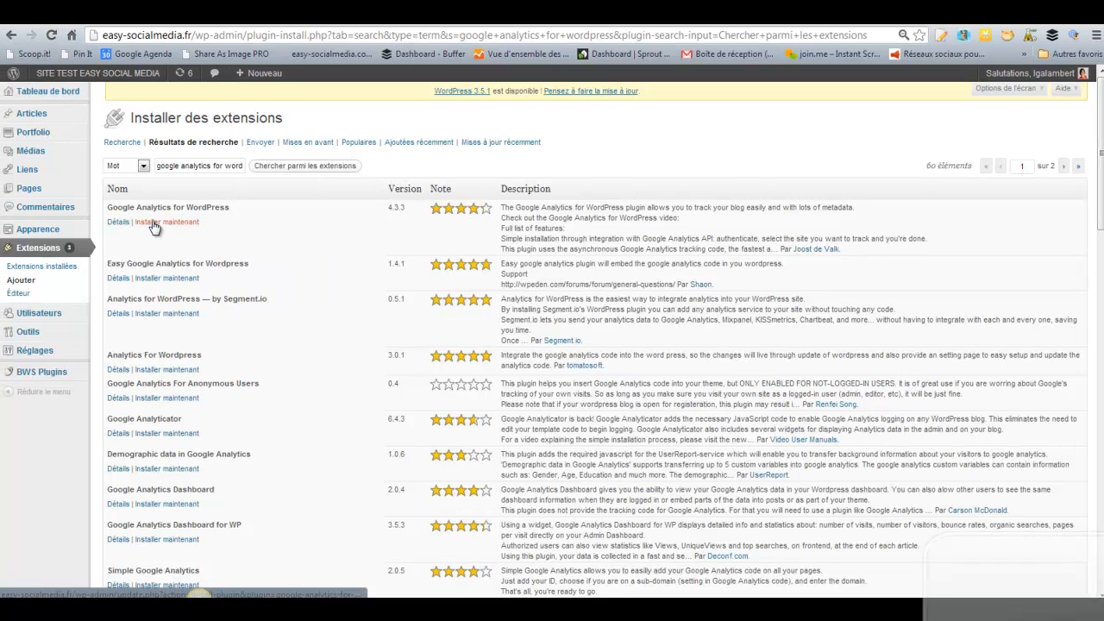
# - Install the Google Analytics for WordPress plugin from the search results and activate it
pyautogui.click(158, 224)
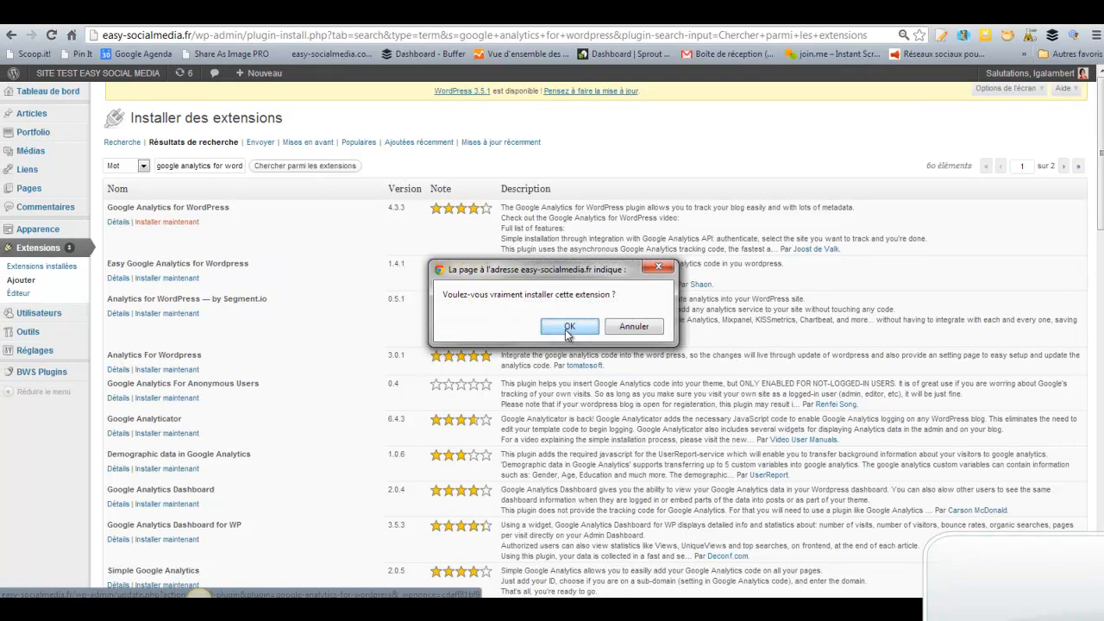
pyautogui.click(568, 328)
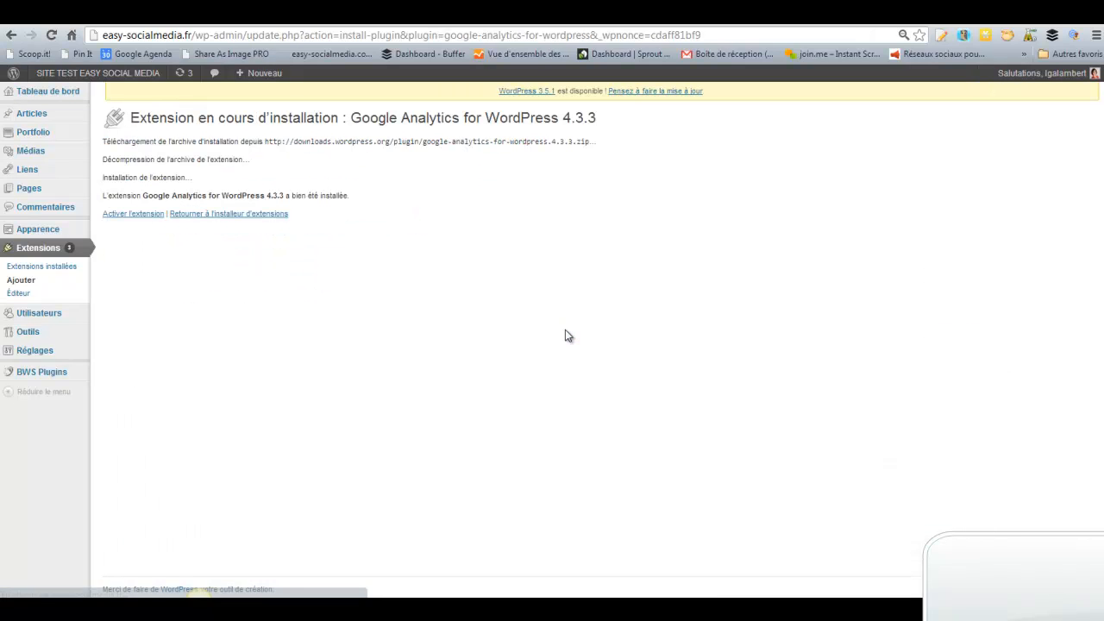
pyautogui.click(134, 214)
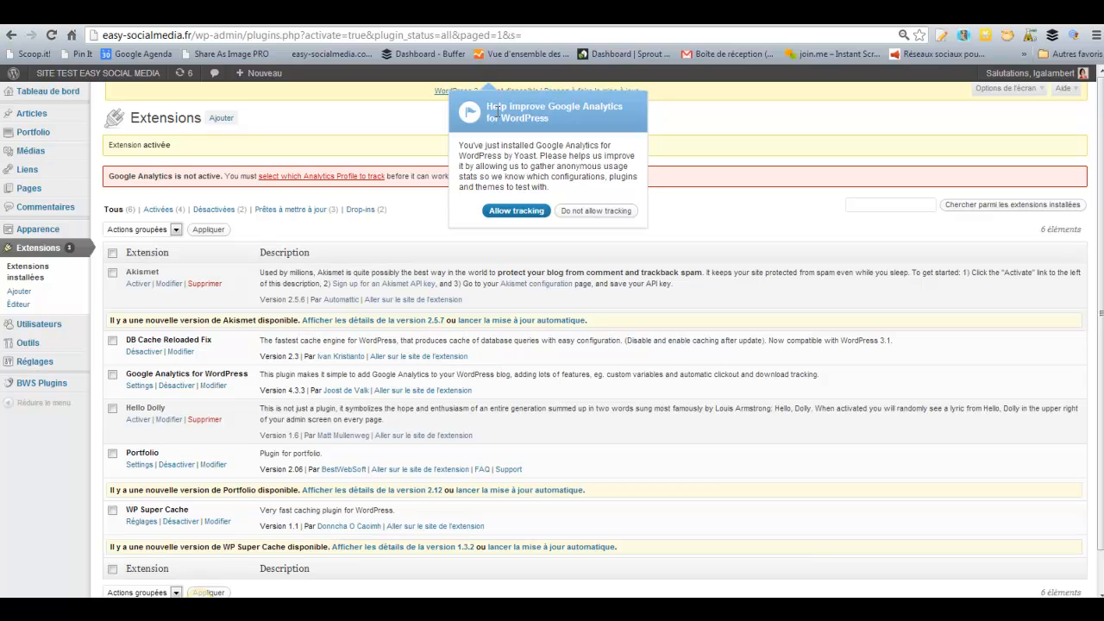
# - Allow the plugin's anonymous usage tracking and start Google authentication from its Analytics profile settings
pyautogui.click(515, 216)
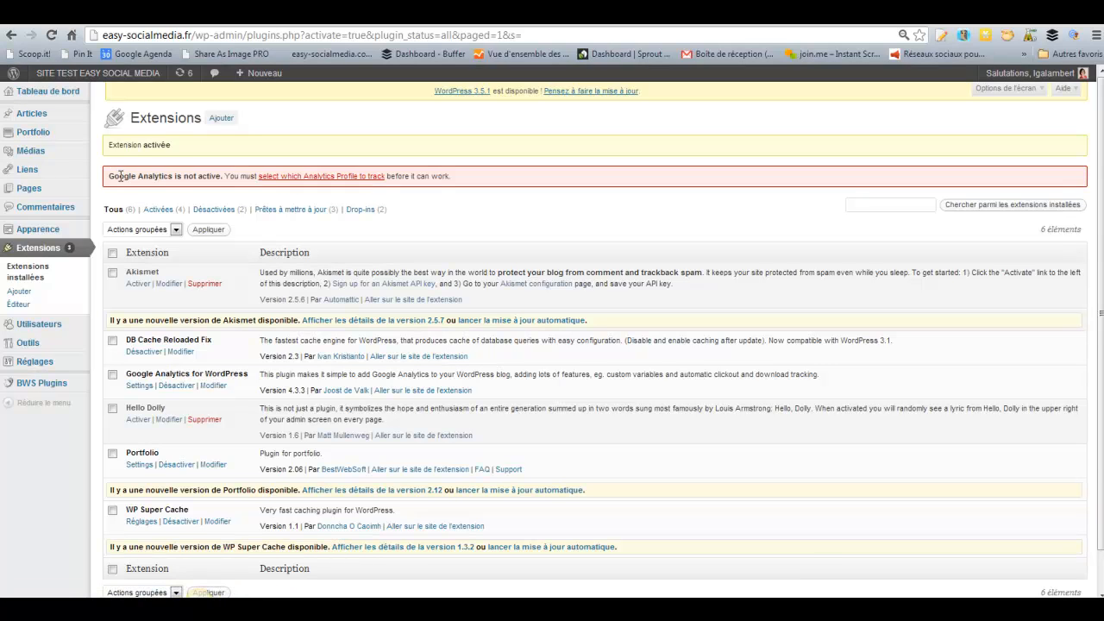
pyautogui.click(296, 178)
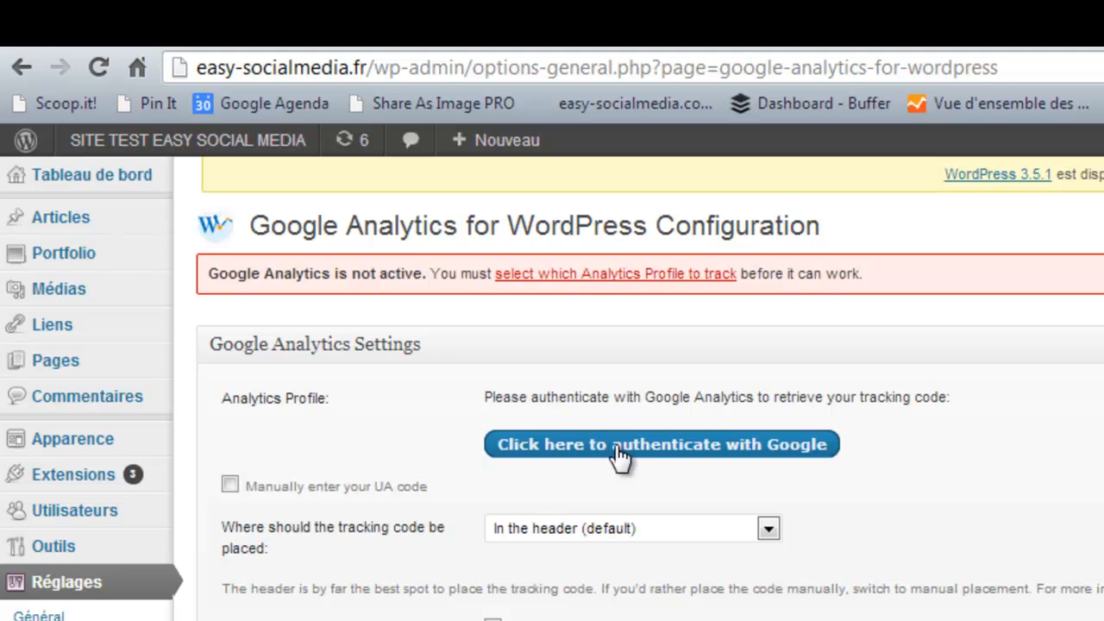
pyautogui.click(618, 448)
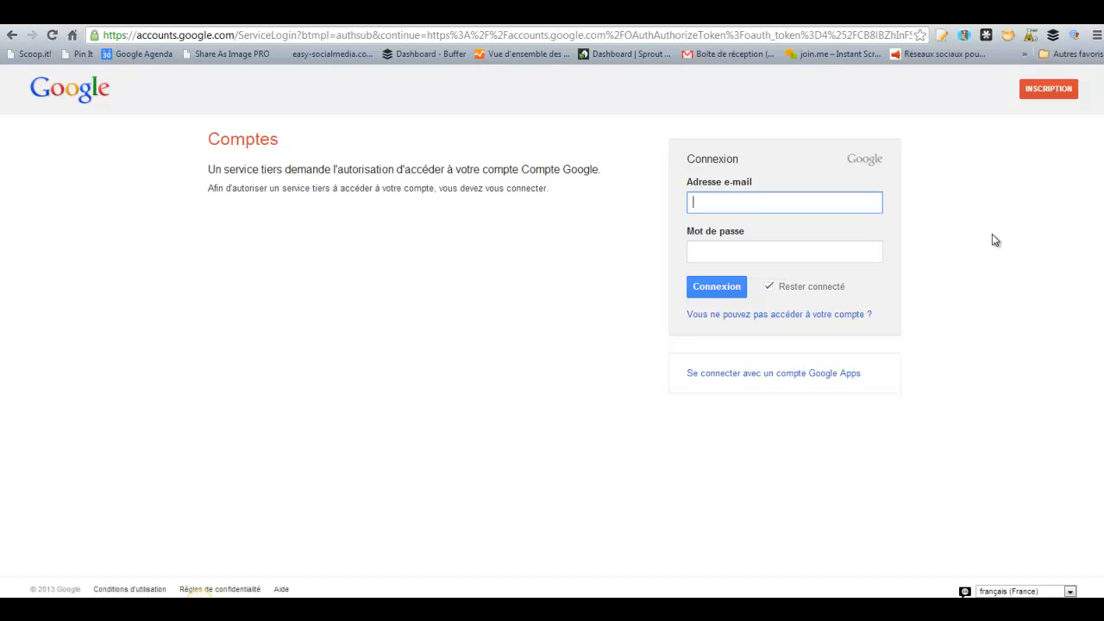
# - Sign in with the Google account's Gmail address and grant the plugin access to Google Analytics
pyautogui.write('l')
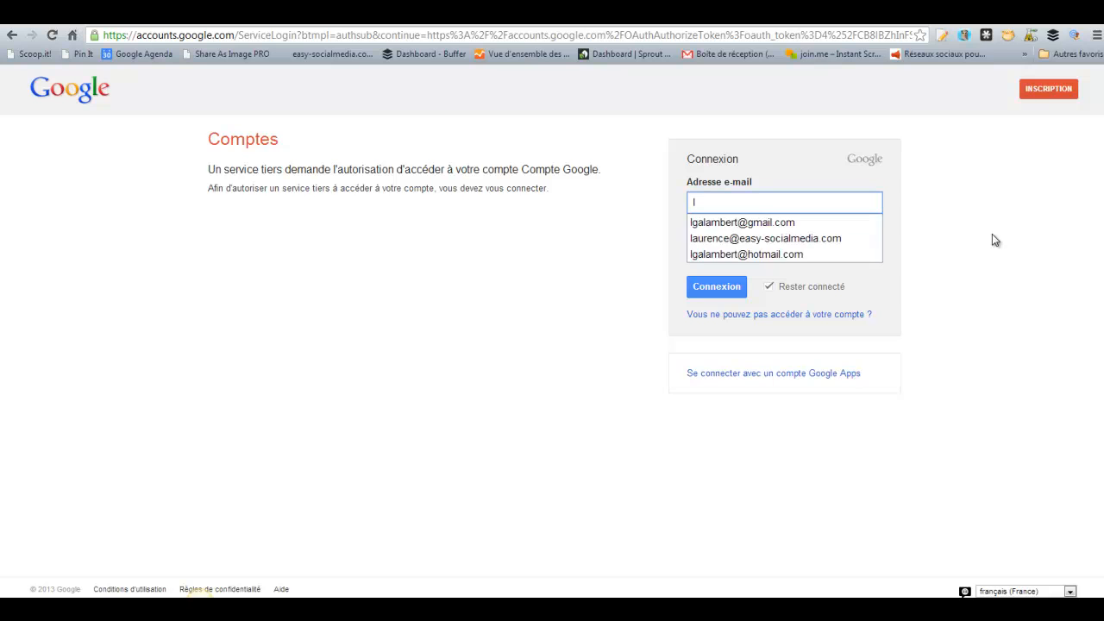
pyautogui.click(787, 224)
pyautogui.press('Return')
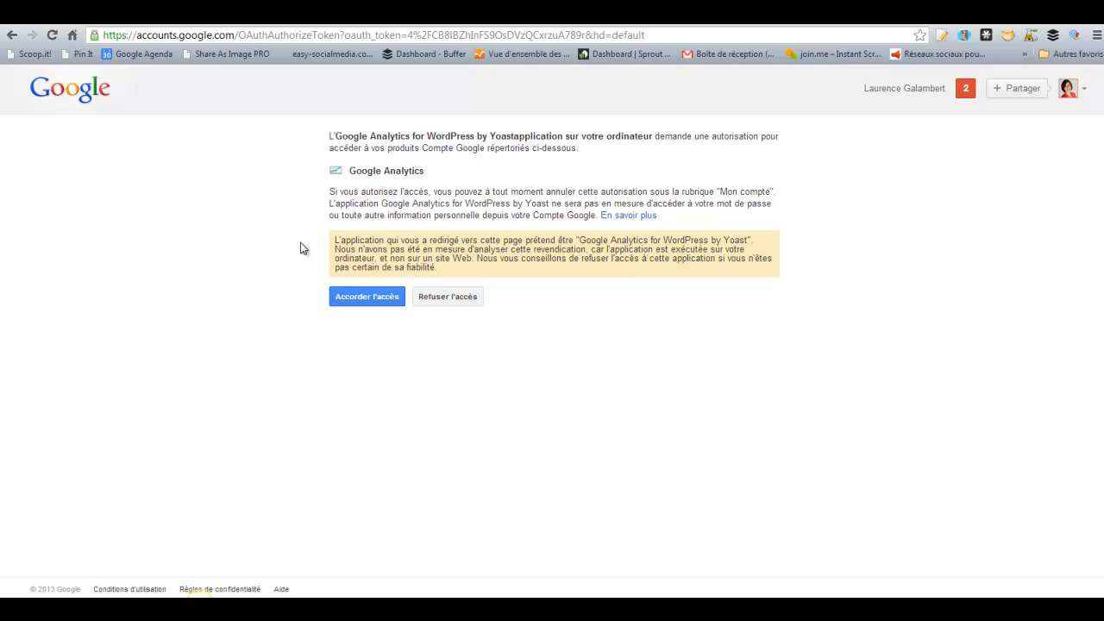
pyautogui.click(364, 297)
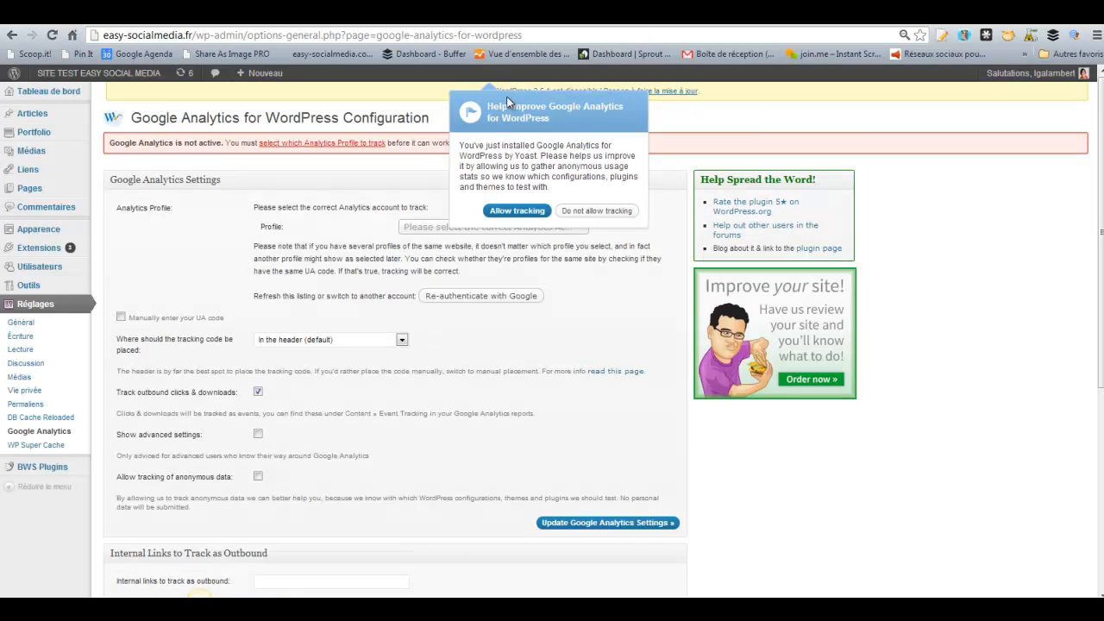
# - Allow anonymous data tracking and set the Analytics profile to the second "Toutes les données du site Web" entry
pyautogui.click(508, 213)
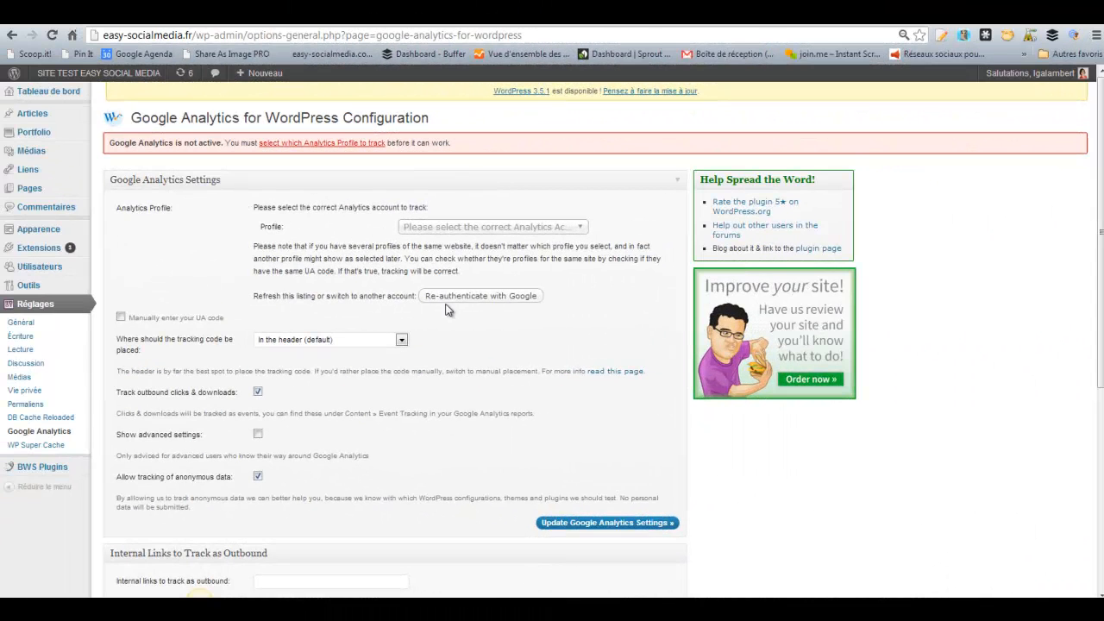
pyautogui.click(463, 231)
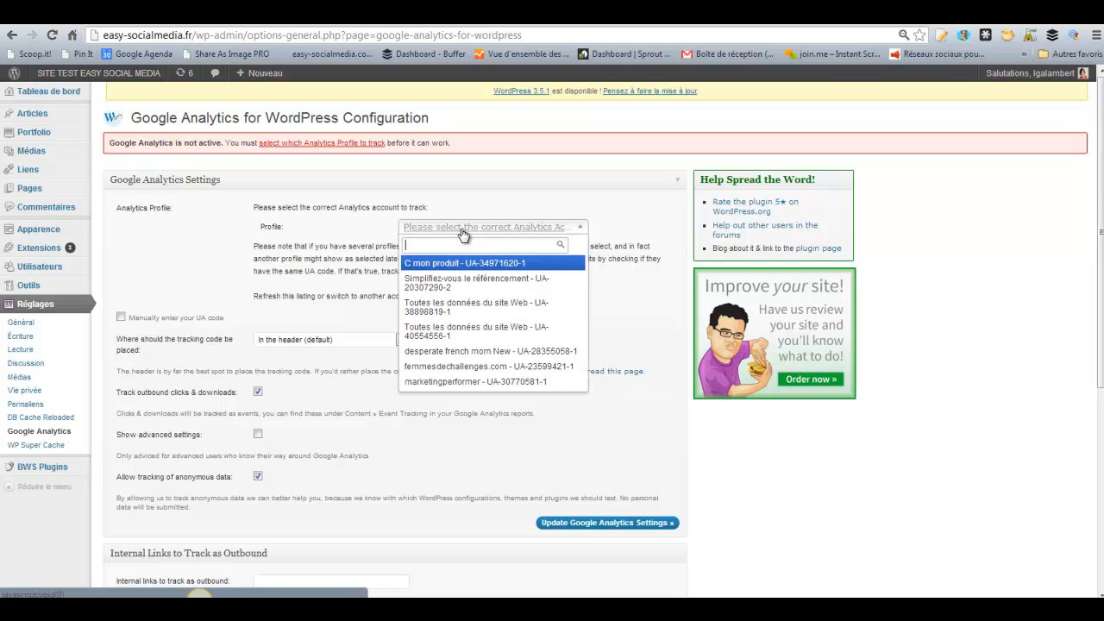
pyautogui.click(479, 339)
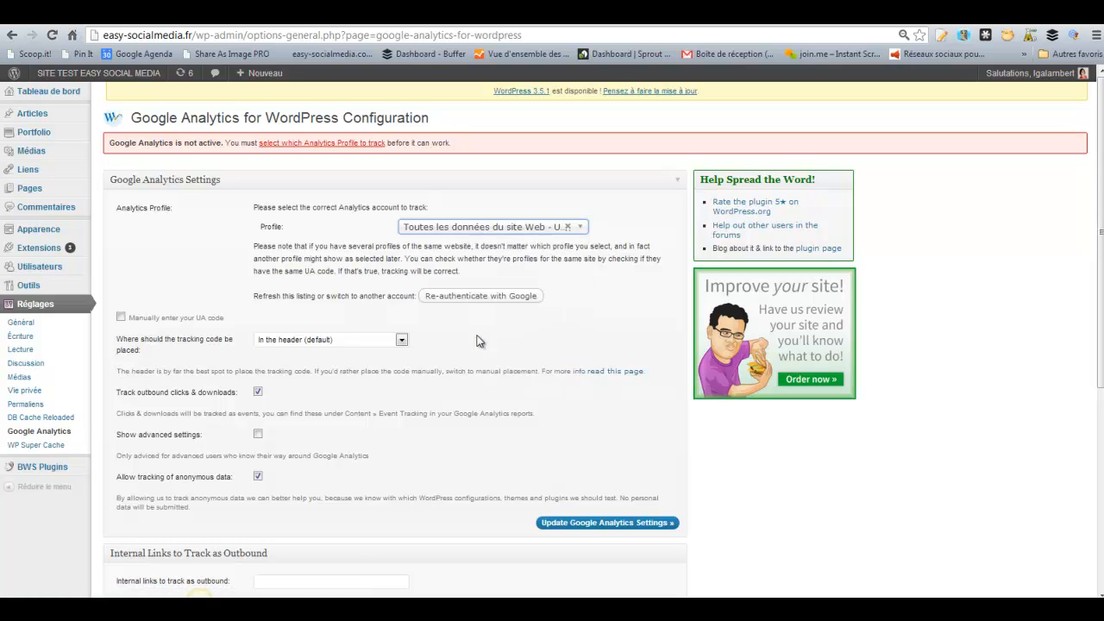
pyautogui.click(535, 230)
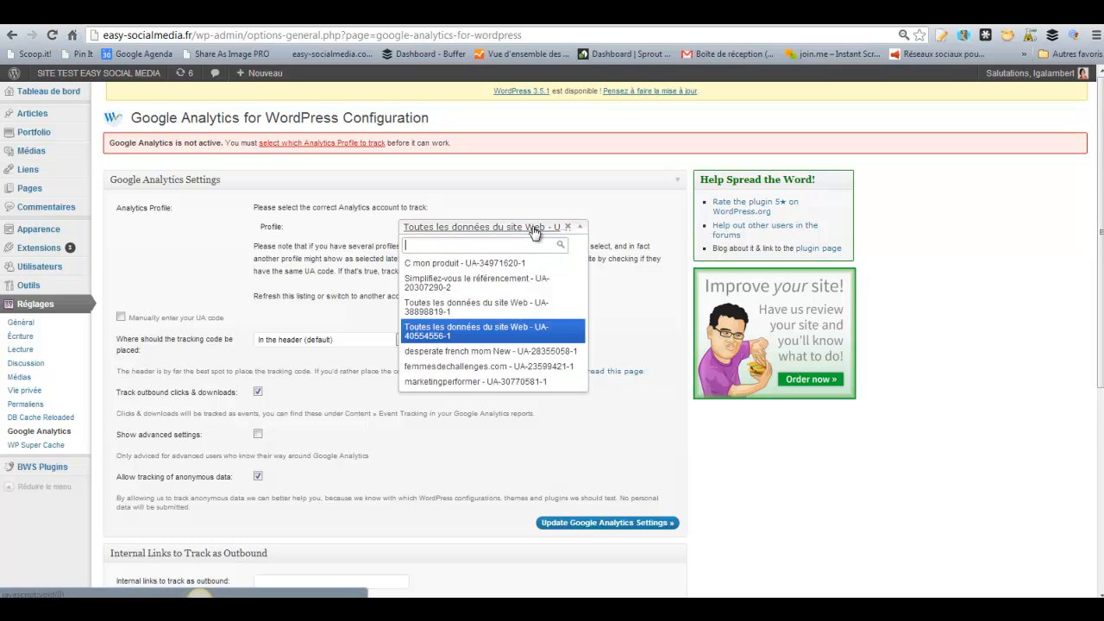
pyautogui.click(440, 334)
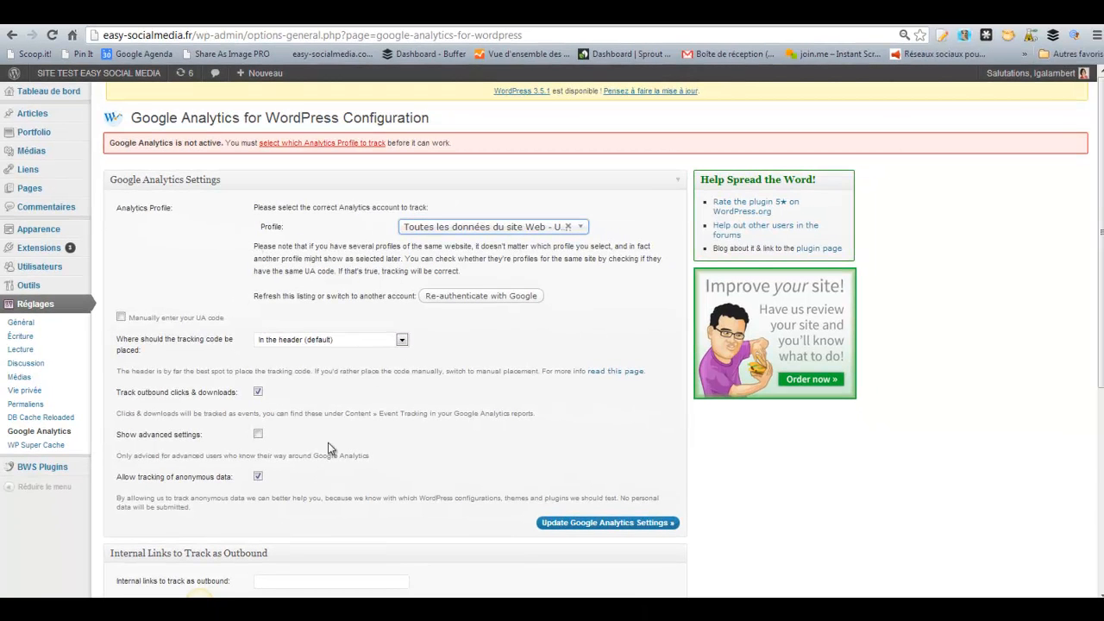
# - Look through the plugin's options and save the Google Analytics settings
pyautogui.scroll(-3, 438, 382)
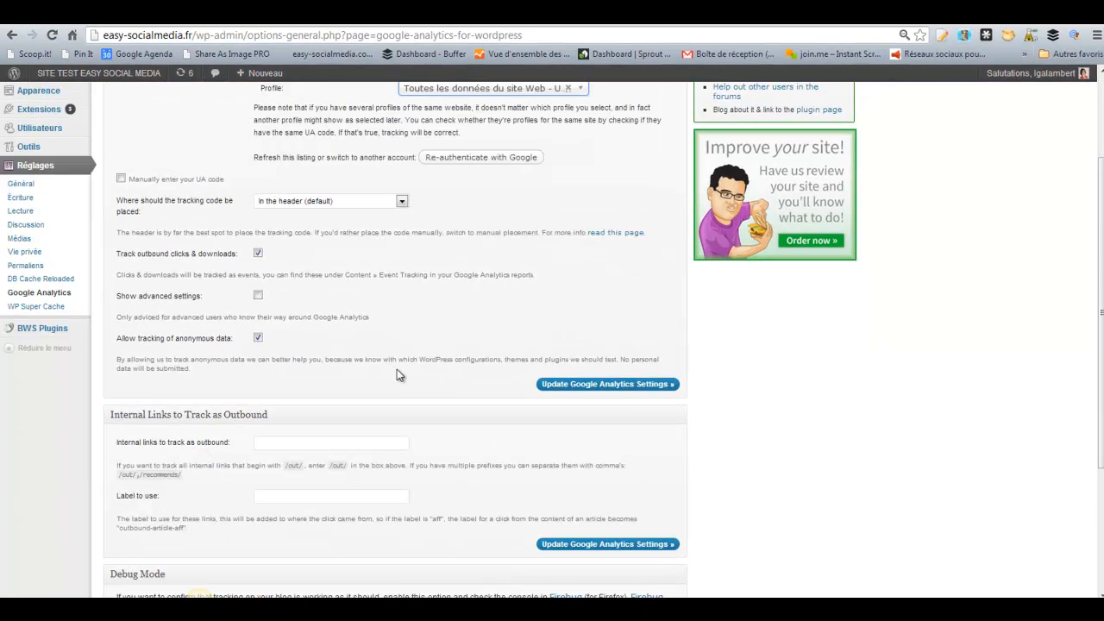
pyautogui.scroll(2, 397, 369)
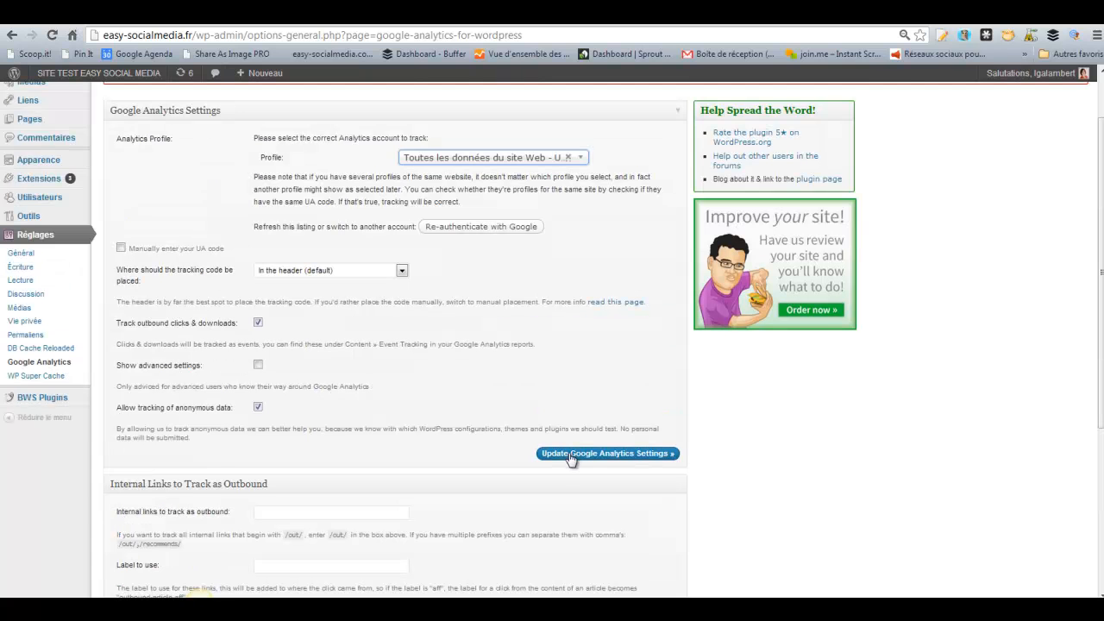
pyautogui.click(570, 455)
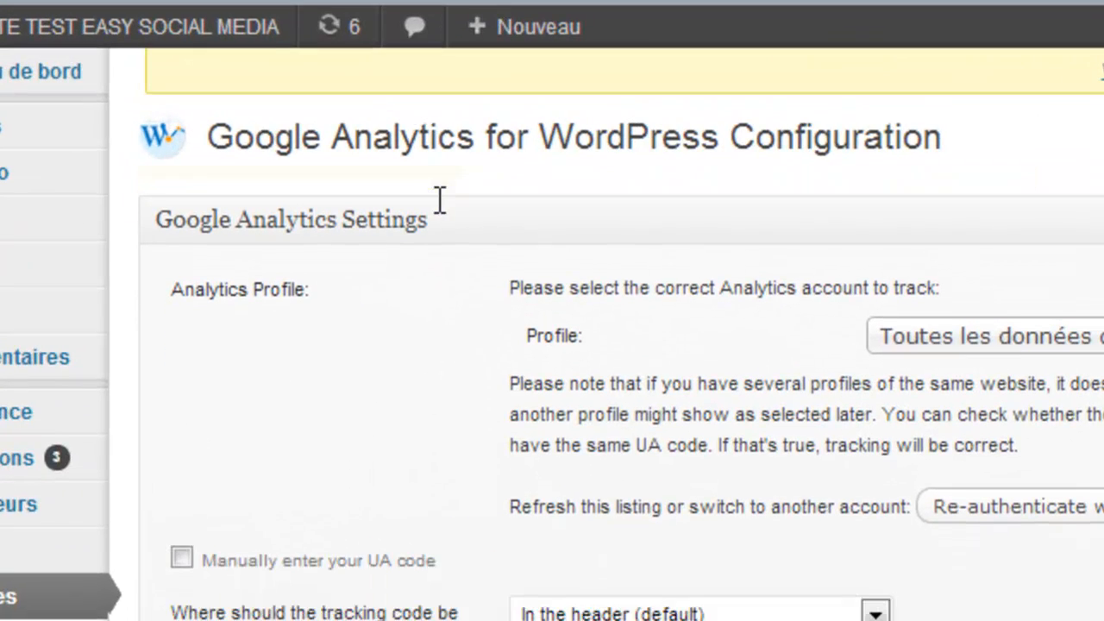
# - Review the saved plugin configuration, including the outbound internal links and debug mode sections
pyautogui.scroll(-3, 367, 476)
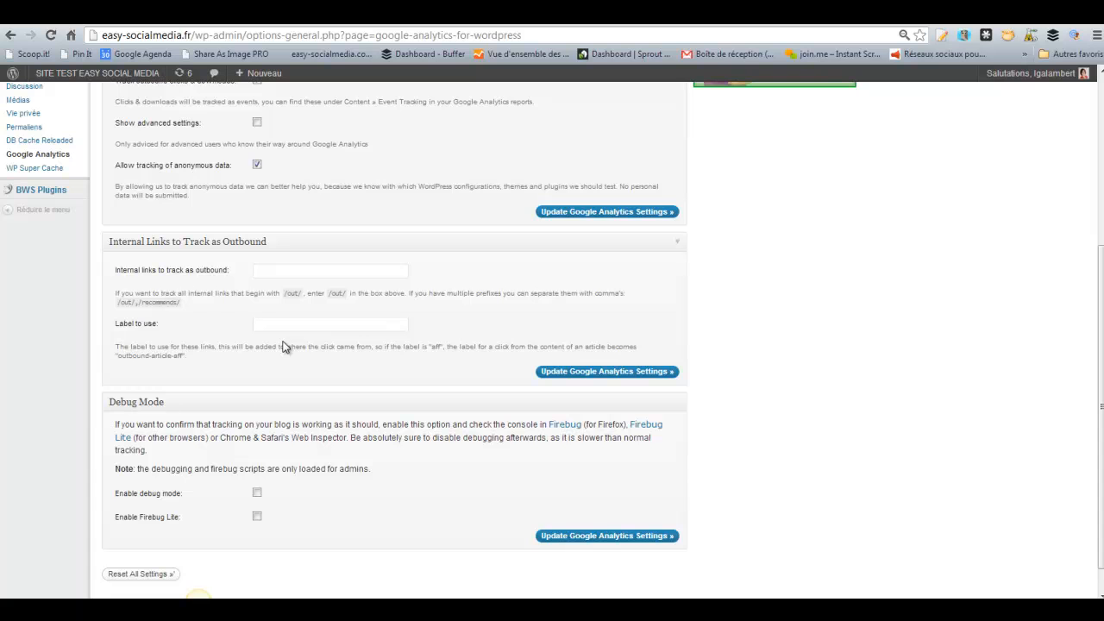
pyautogui.scroll(2, 440, 345)
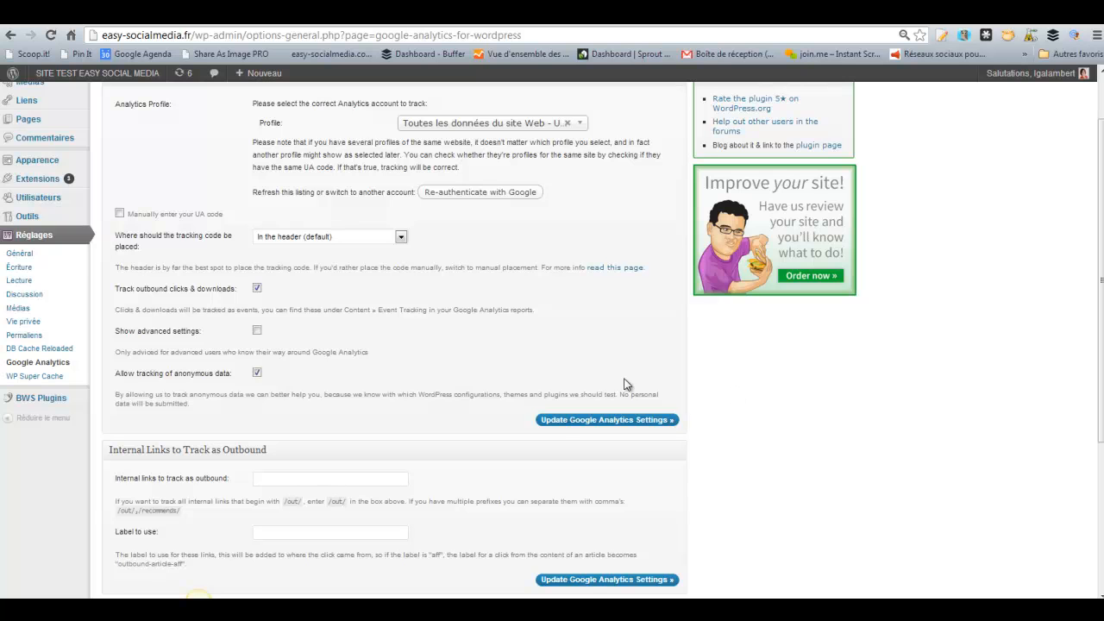
pyautogui.scroll(1, 581, 340)
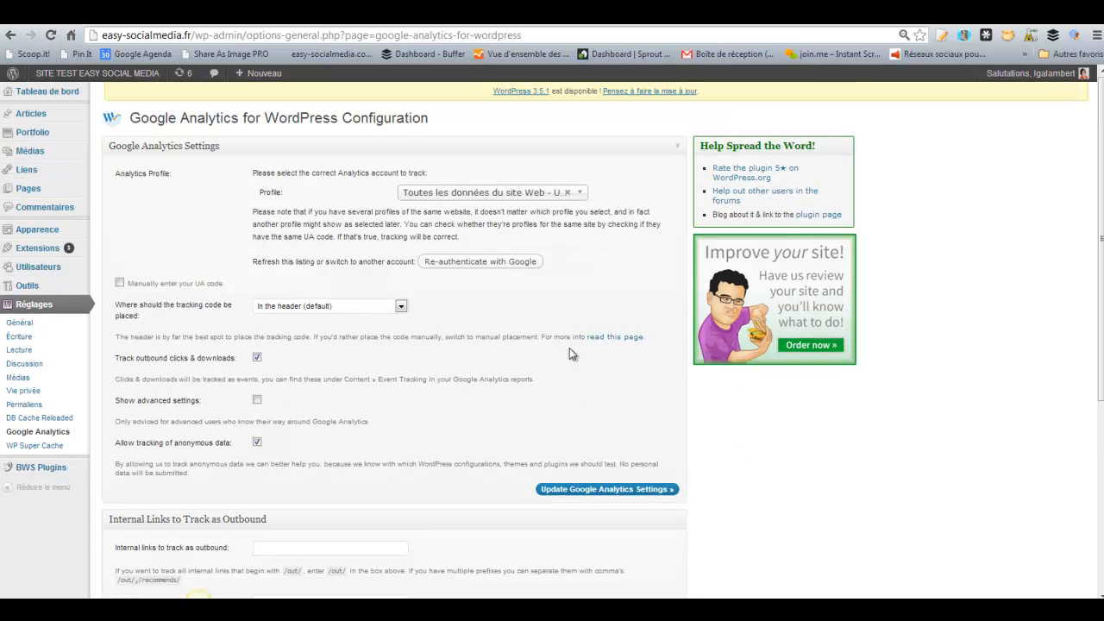